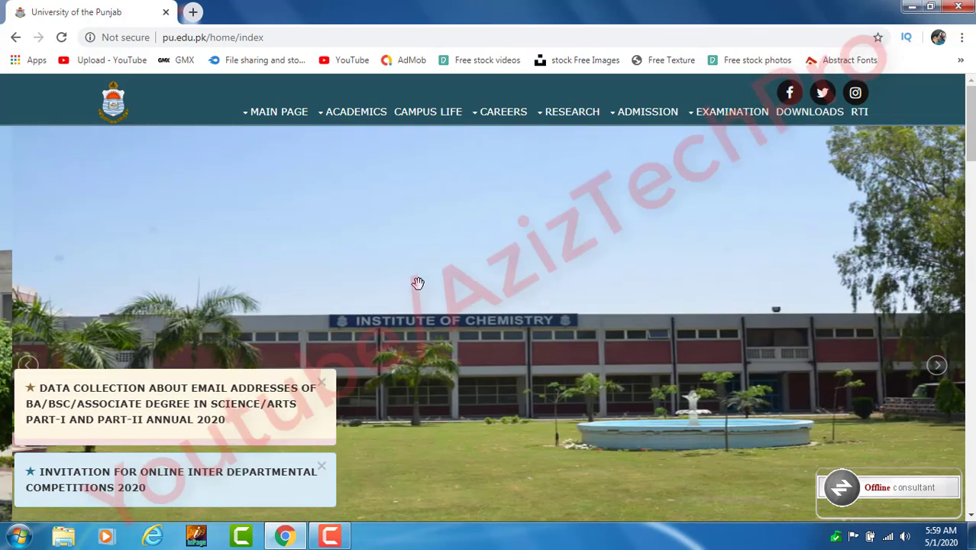
Step: Open the 'Data Collection about Email Addresses' notice and follow its 'PLEASE CLICK HERE TO SUBMIT INFORMATION' link
left_click(191, 403)
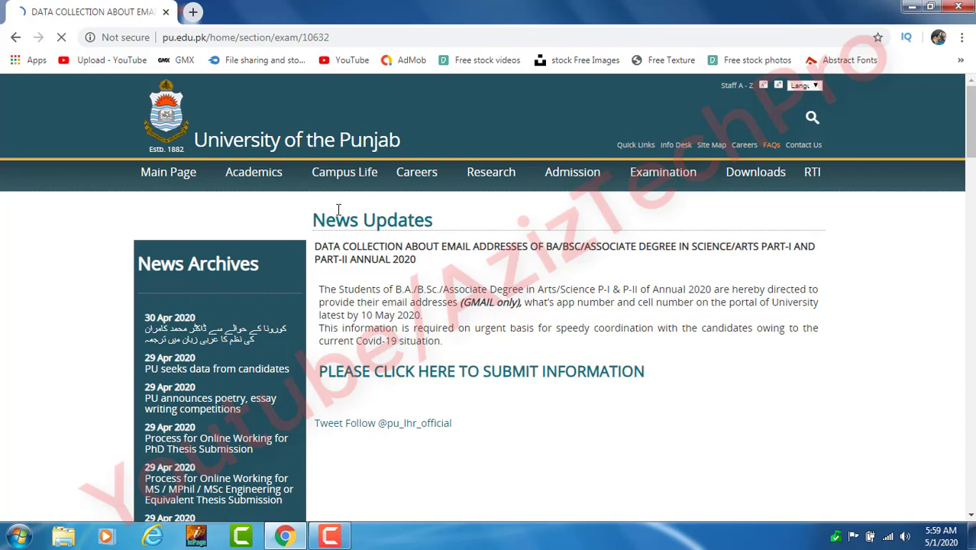
scroll(339, 211, "down", 1)
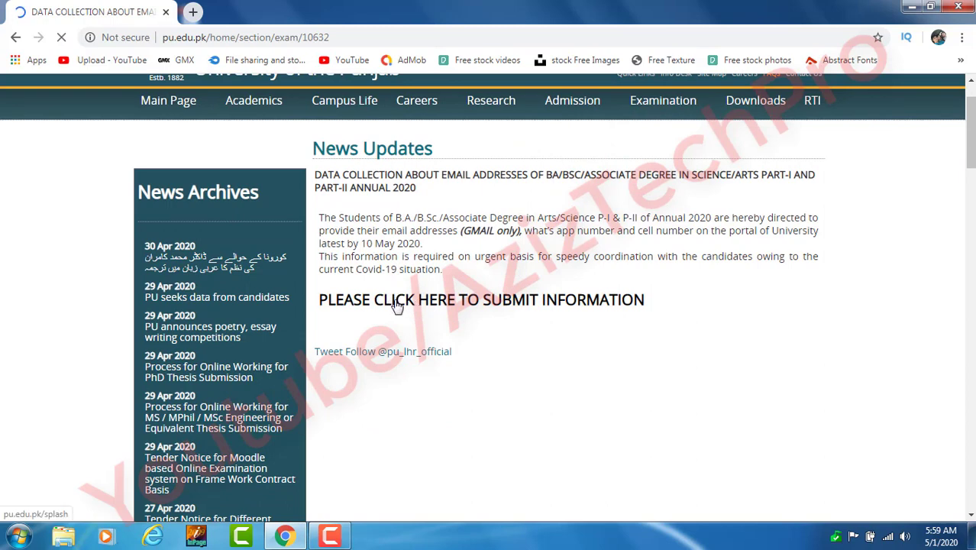
left_click(397, 305)
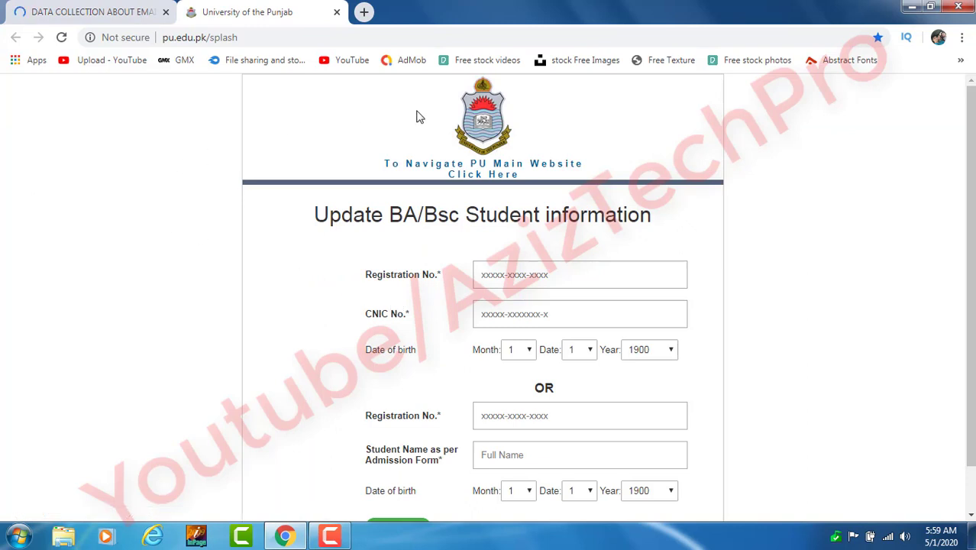
scroll(310, 84, "down", 1)
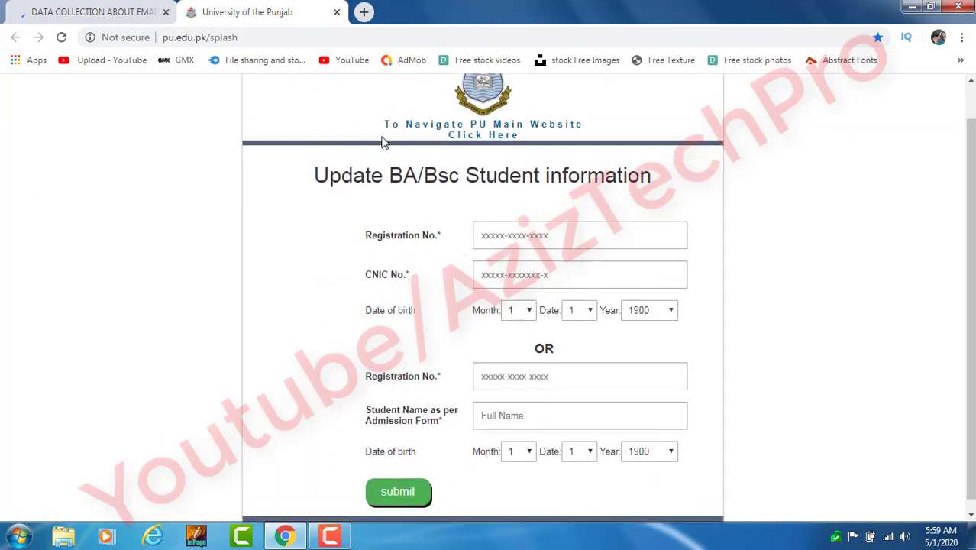
scroll(428, 250, "up", 1)
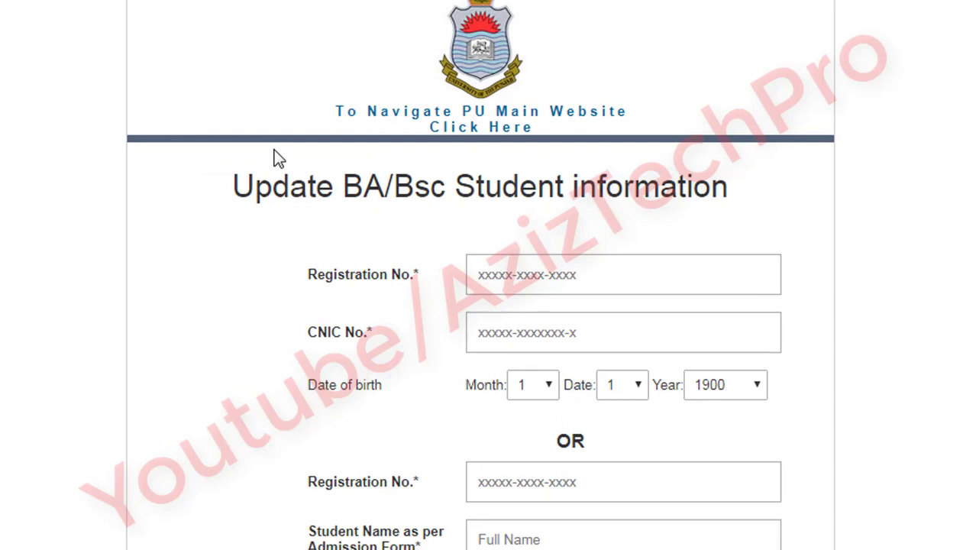
scroll(462, 183, "down", 2)
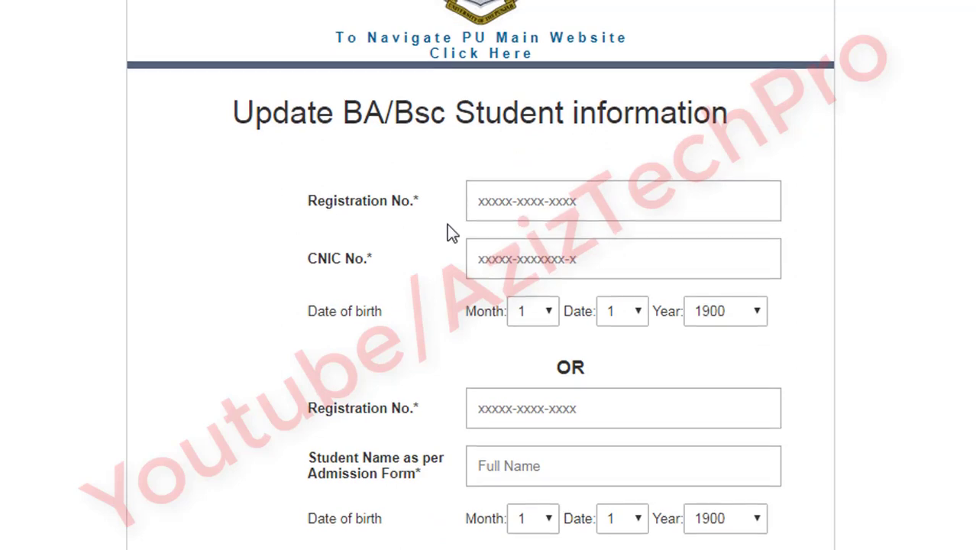
scroll(449, 230, "up", 2)
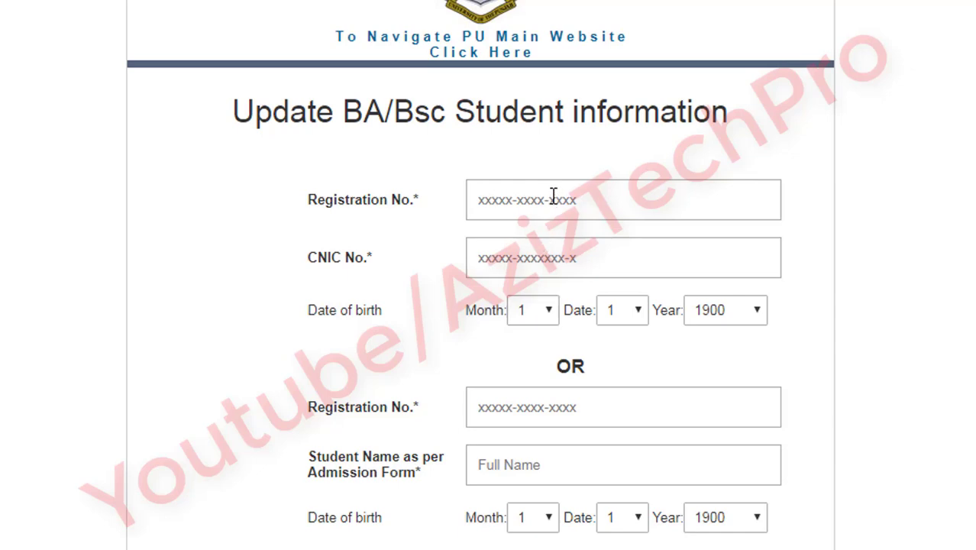
Step: Enter the student's registration number and CNIC number
left_click(553, 194)
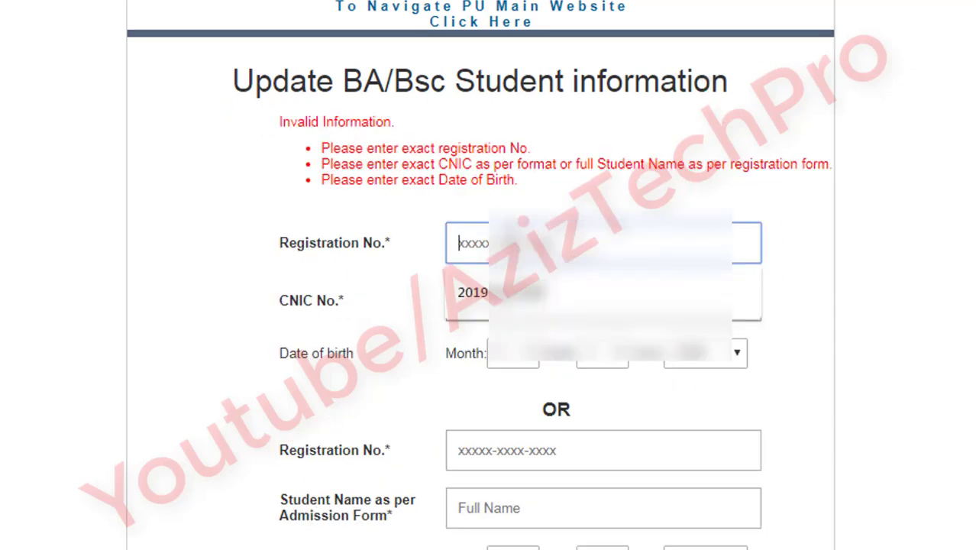
type("2019")
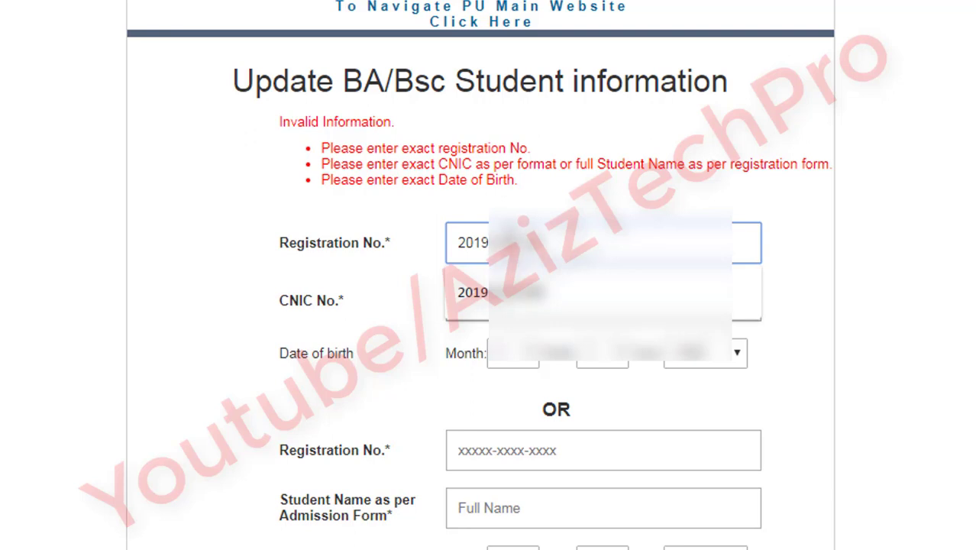
left_click(474, 300)
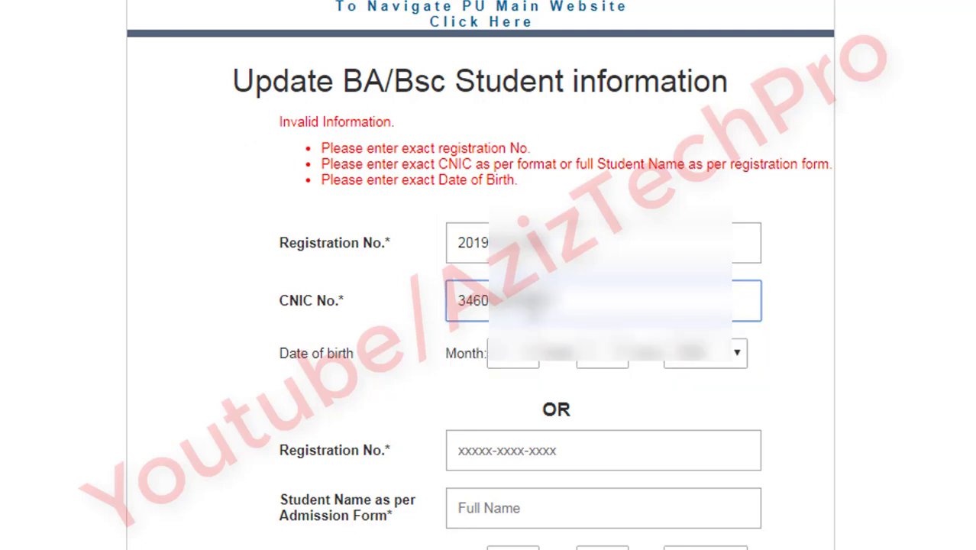
Step: Select the birth month, day and year, then submit to look up the student record
left_click(514, 352)
left_click(553, 301)
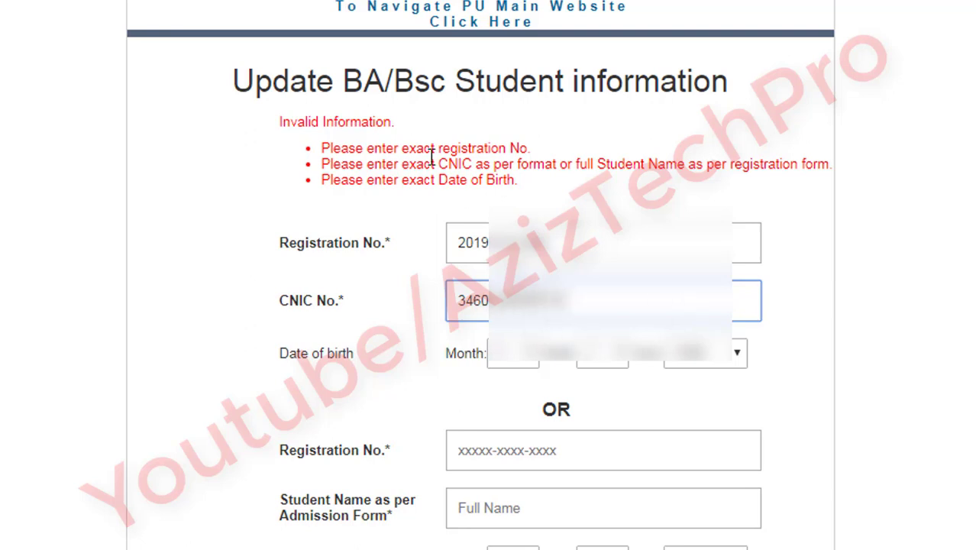
key("Tab")
key("alt+Down")
key("Down")
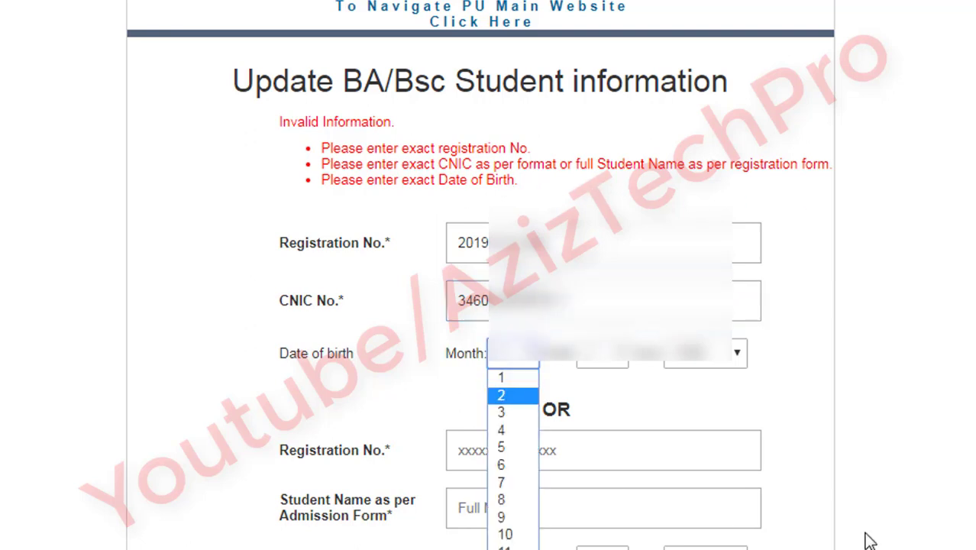
key("1")
key("0")
left_click(615, 360)
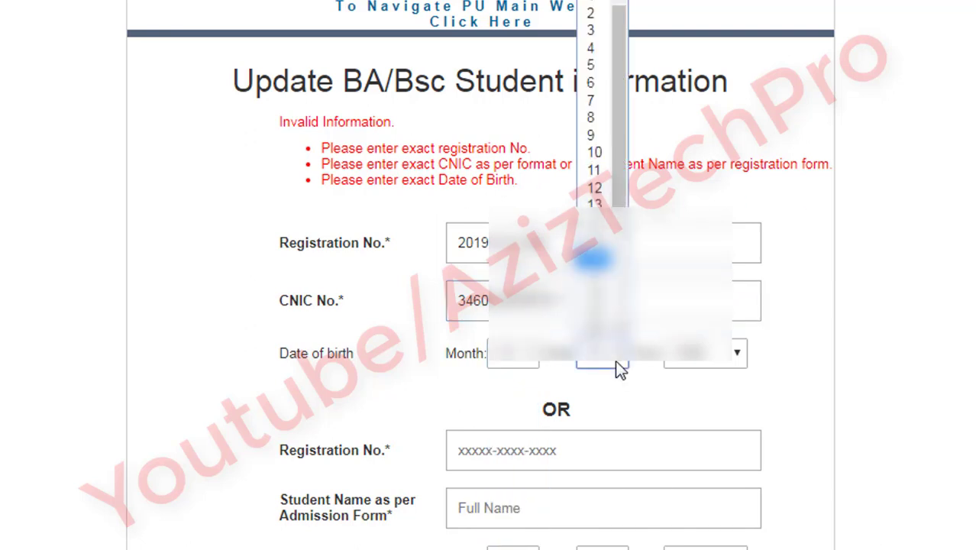
left_click(705, 353)
left_click_drag(739, 40, 742, 284)
left_click(444, 519)
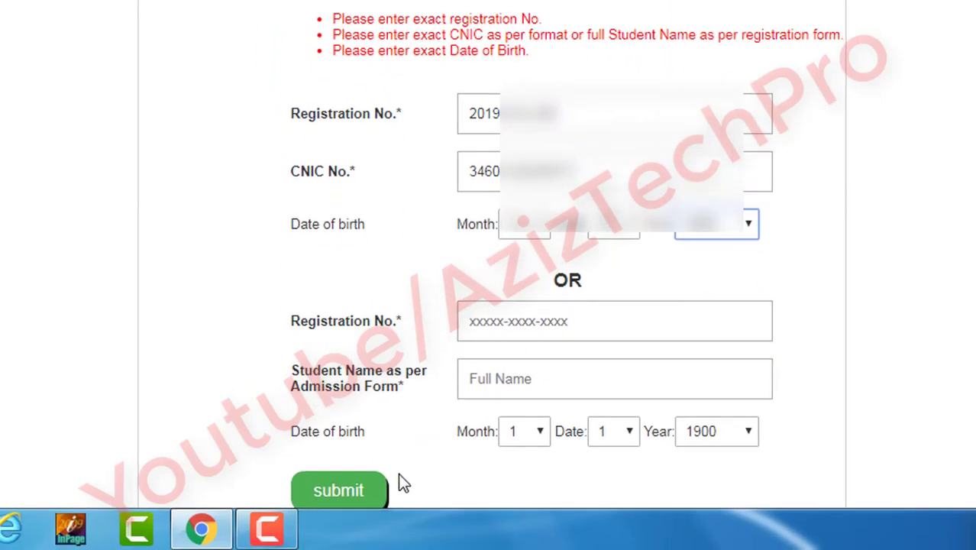
left_click(381, 491)
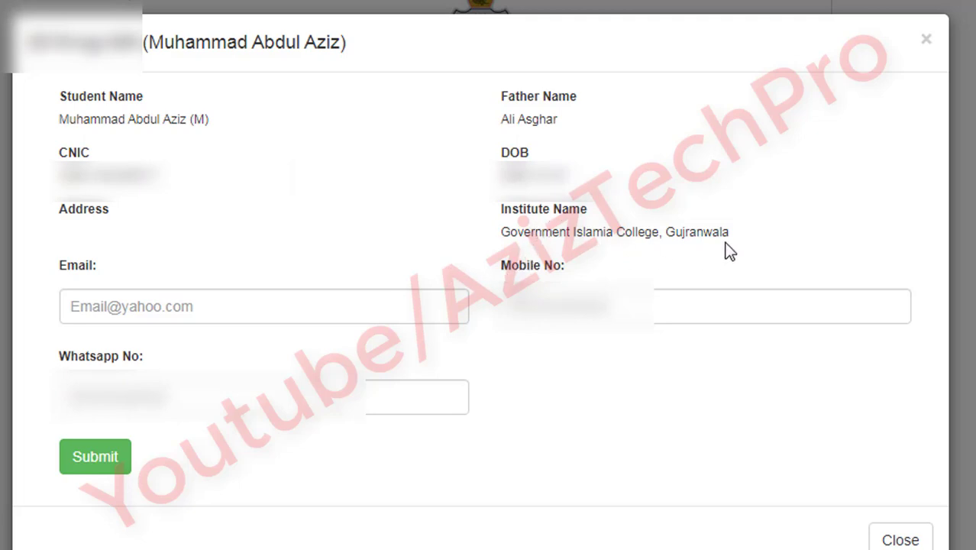
Step: Type the student's Gmail address into the Email field
left_click(302, 313)
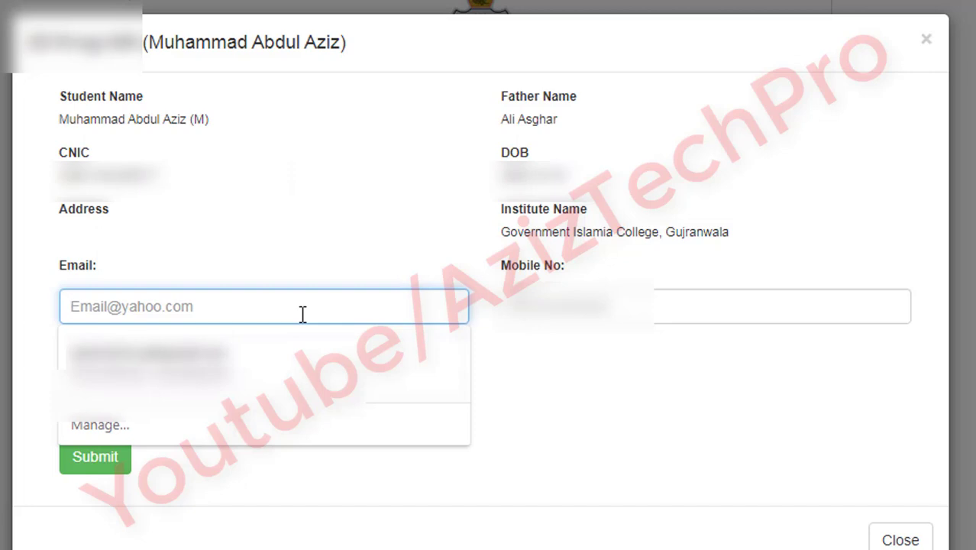
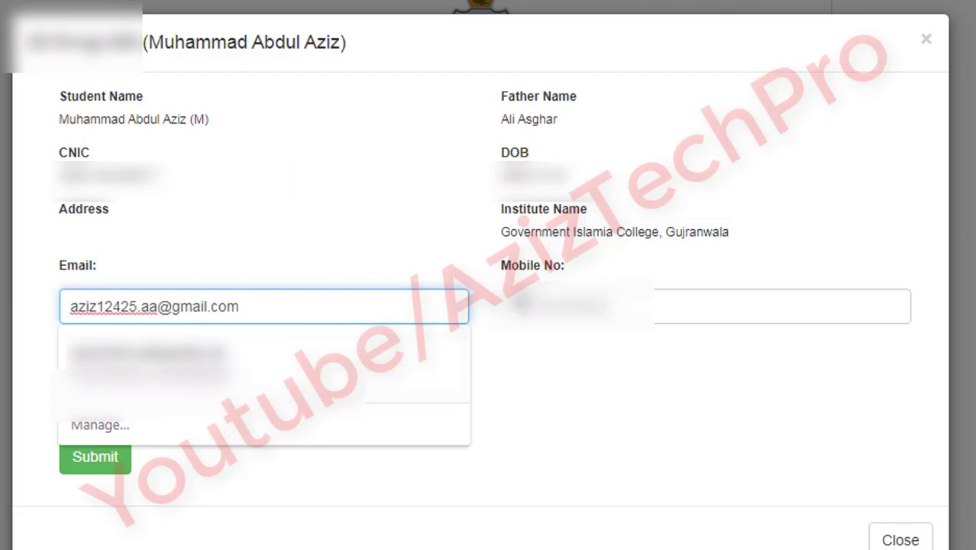
left_click(567, 306)
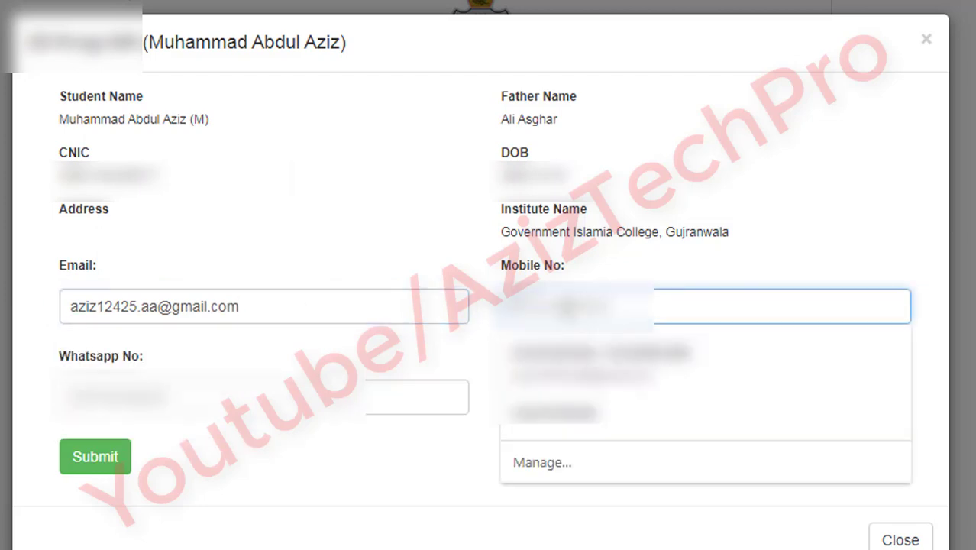
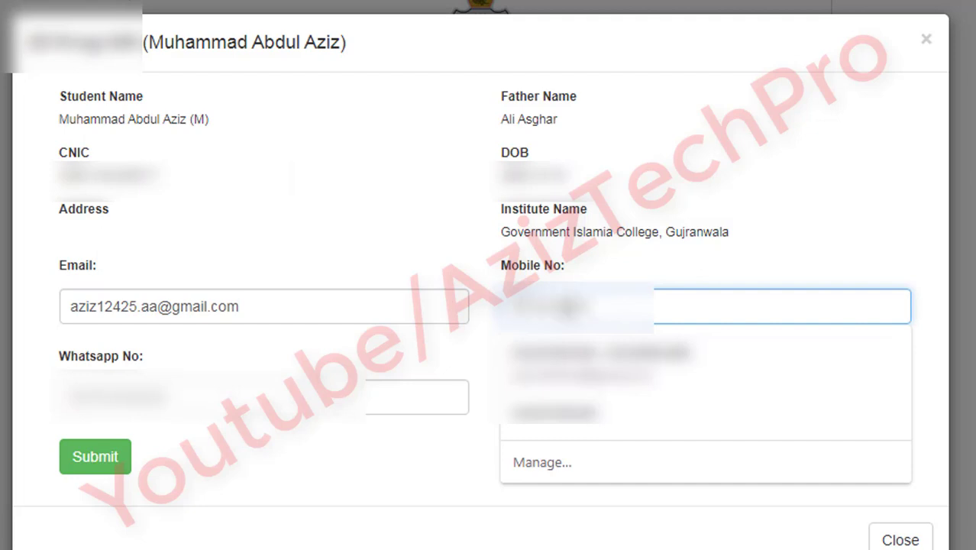
Step: Enter the student's mobile number and dismiss the autofill suggestions
left_click(89, 401)
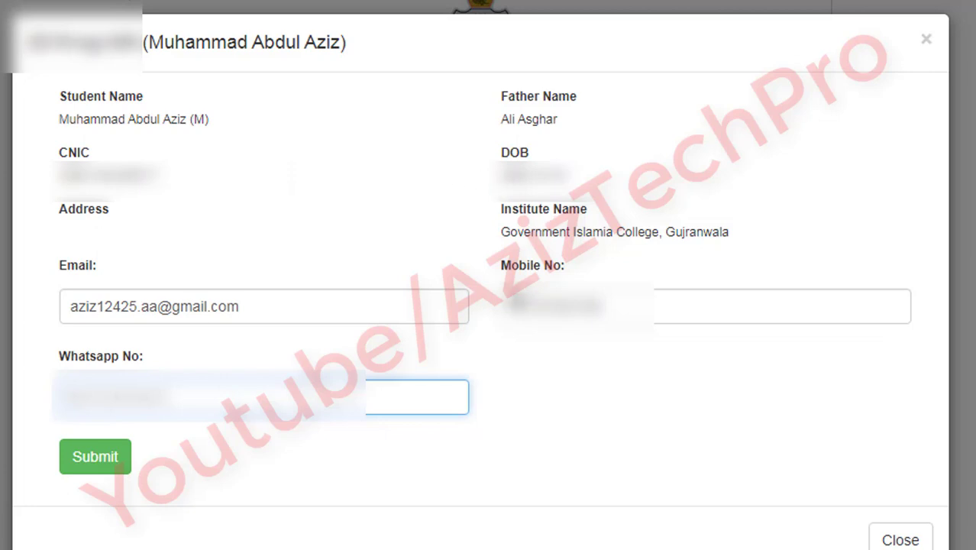
left_click(522, 310)
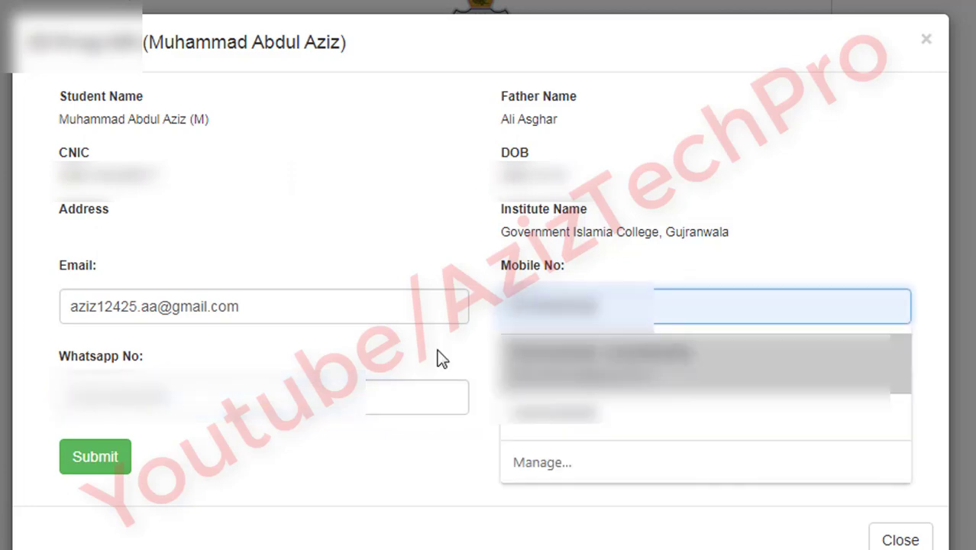
left_click(283, 399)
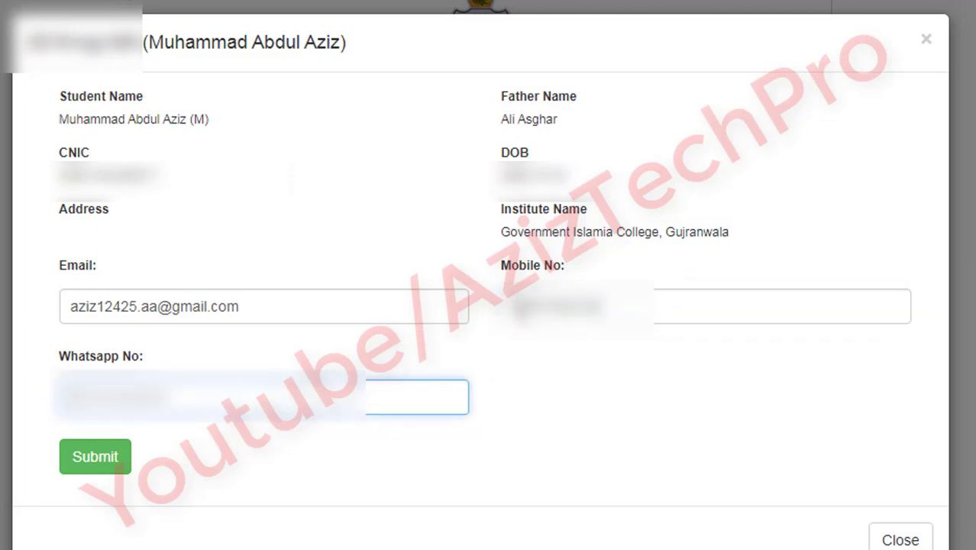
left_click(582, 315)
key("Escape")
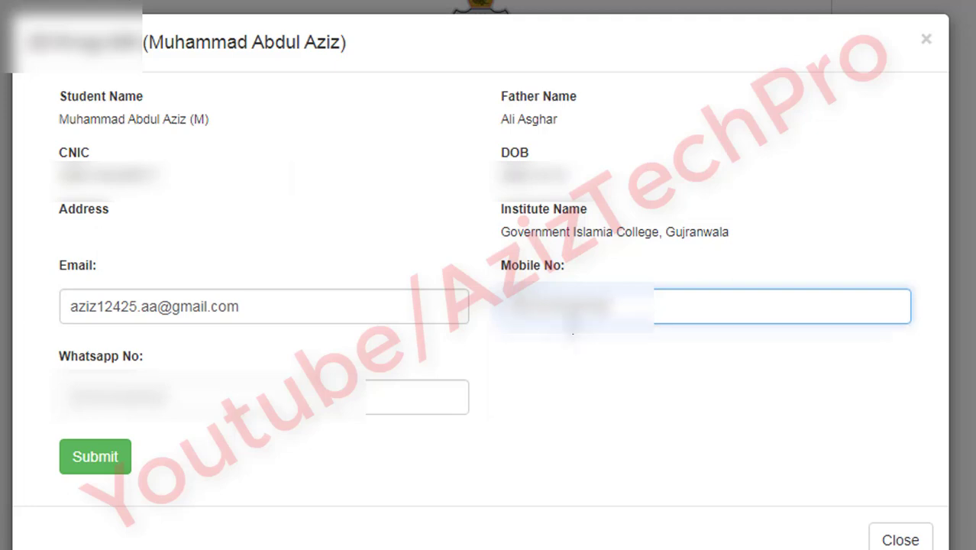
Step: Replace the old WhatsApp number with the student's WhatsApp number and submit the form
left_click(279, 398)
key("BackSpace")
key("BackSpace")
key("BackSpace")
key("BackSpace")
key("BackSpace")
key("BackSpace")
key("BackSpace")
key("BackSpace")
key("BackSpace")
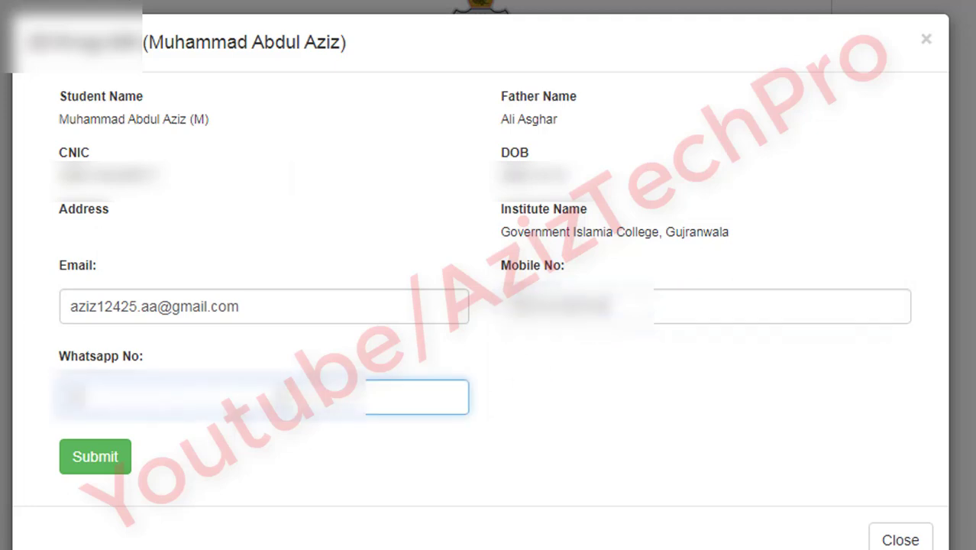
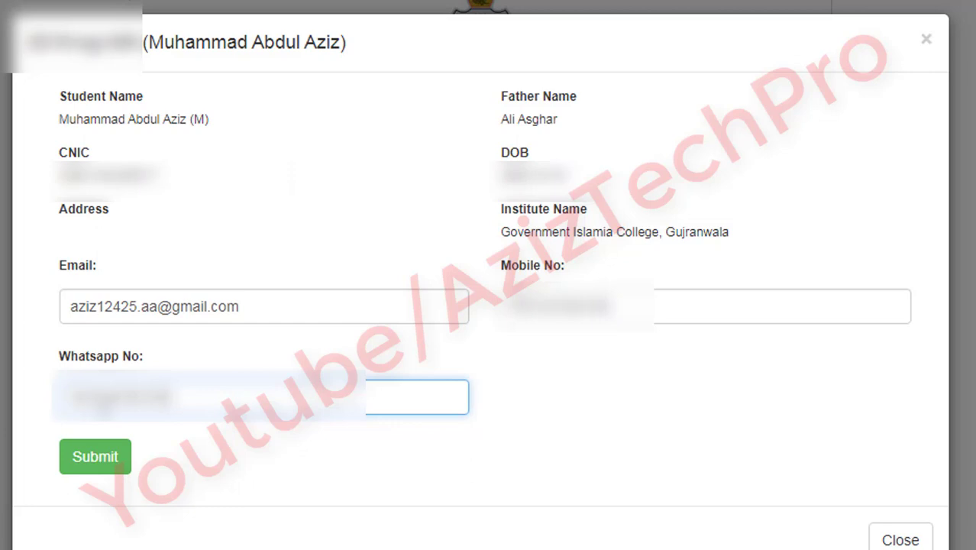
left_click(107, 468)
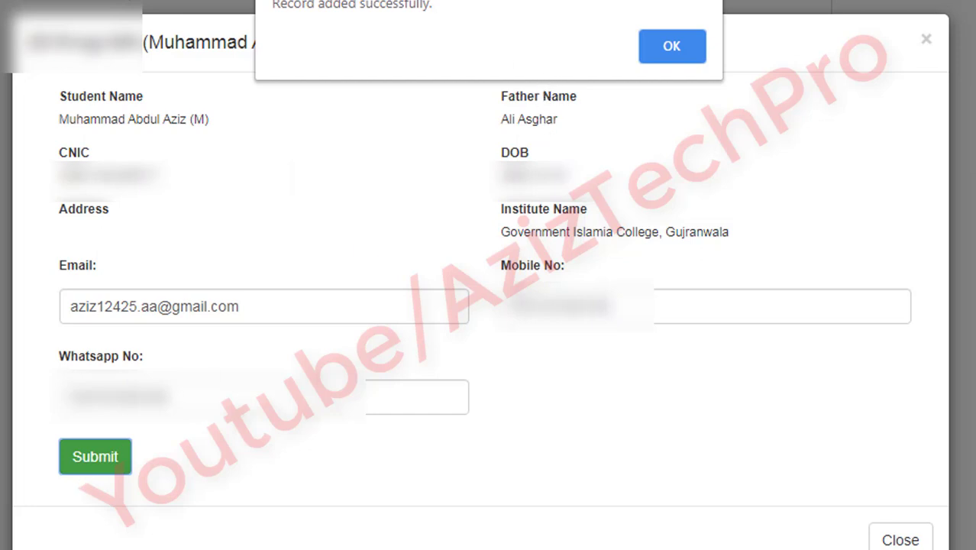
Step: Acknowledge the 'Record added successfully.' alert and close the 'Data Added Successfully' dialog
left_click(653, 47)
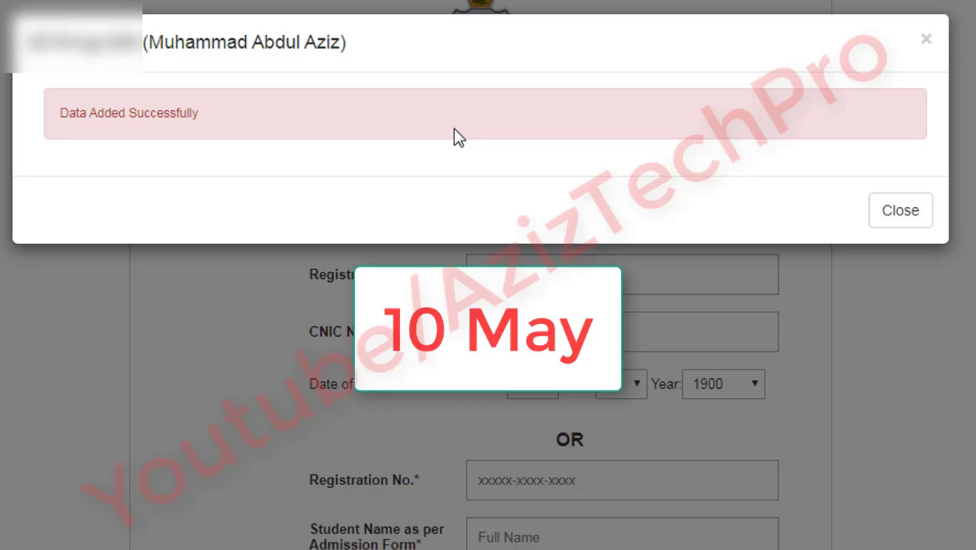
left_click(923, 220)
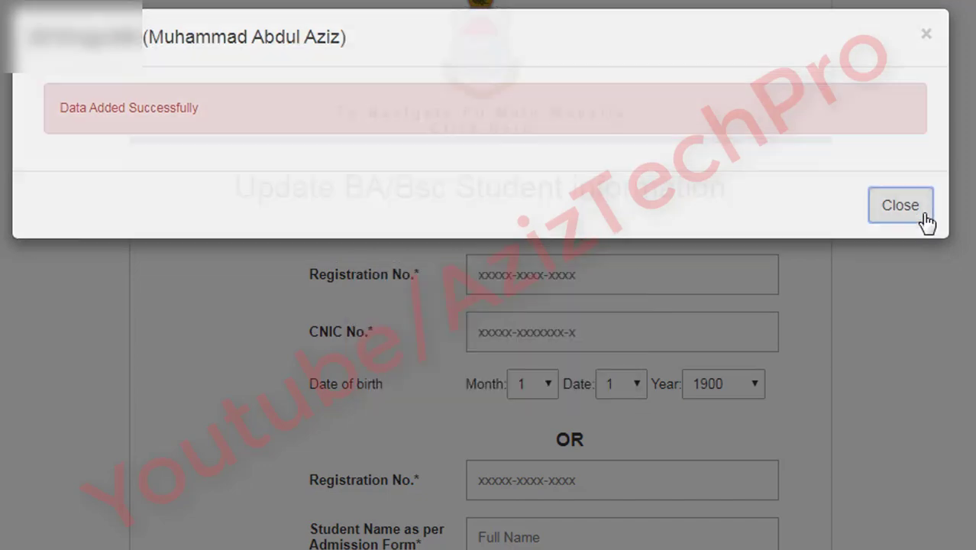